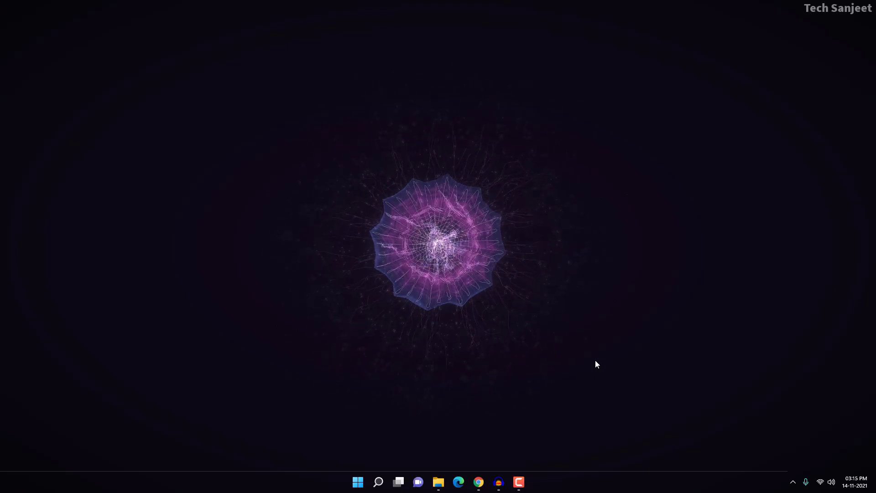
Check and close Task Manager, then launch Microsoft Store from the Start menu.
key(ctrl+shift+Escape)
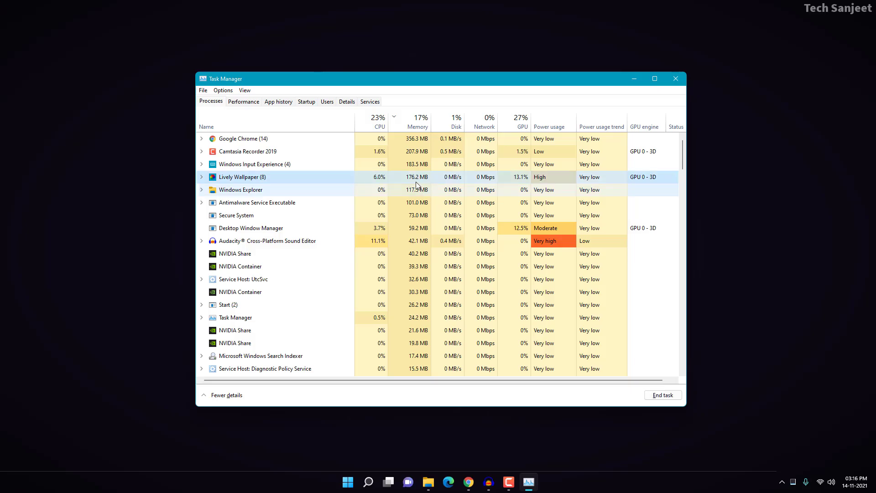
key(alt+F4)
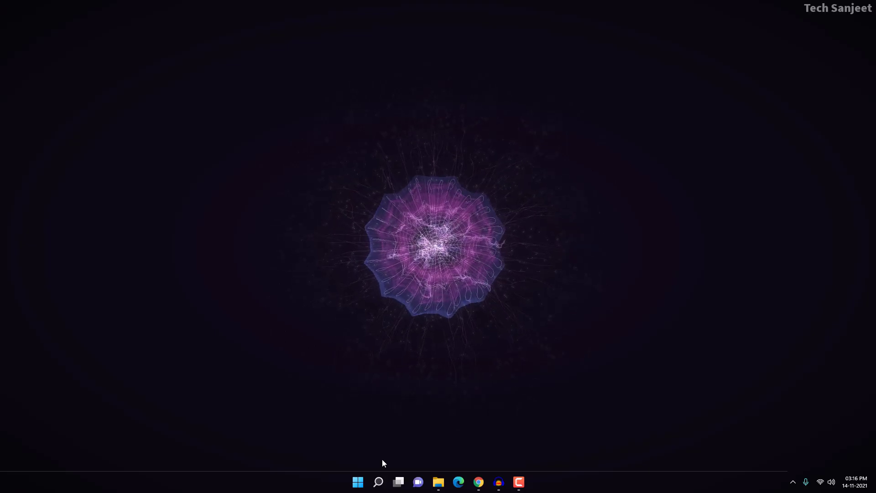
key(super)
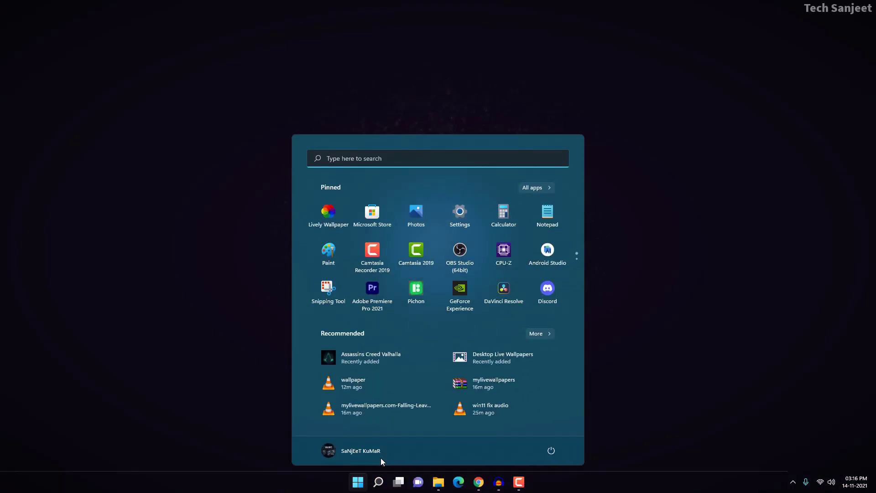
text(Microsoft Store)
key(Return)
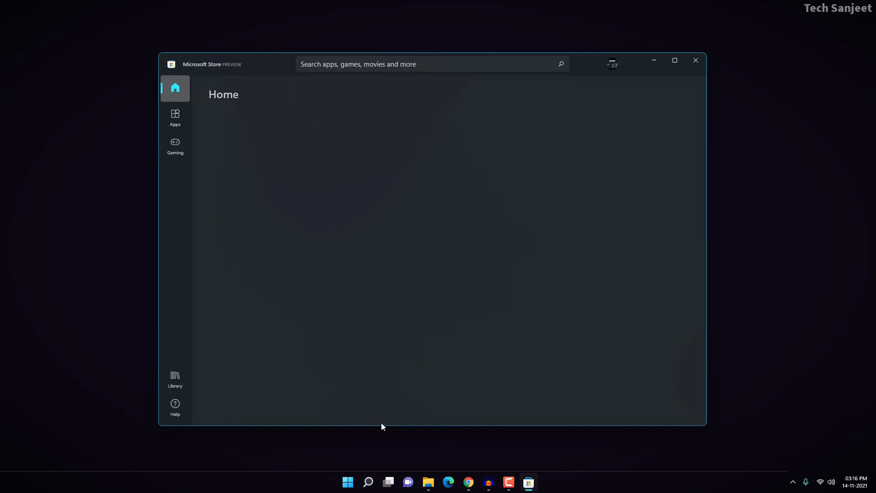
Search the Store for 'lively' and open the Lively Wallpaper app page.
click(395, 64)
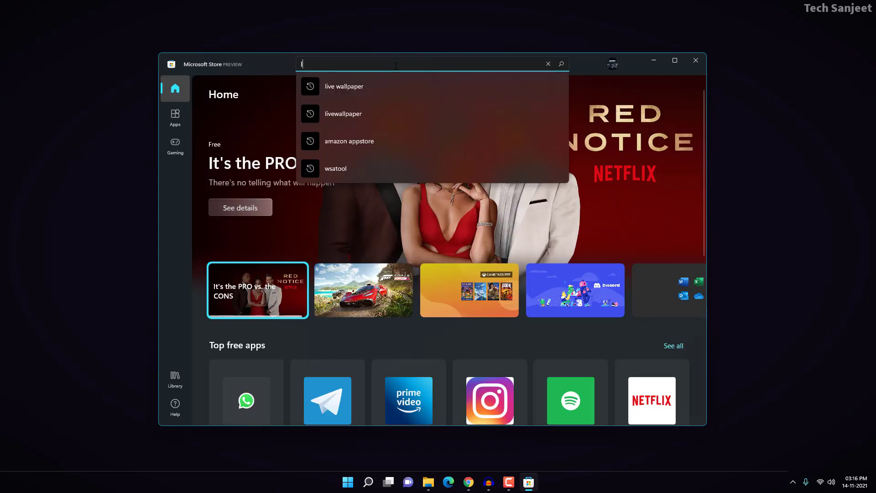
text(lively)
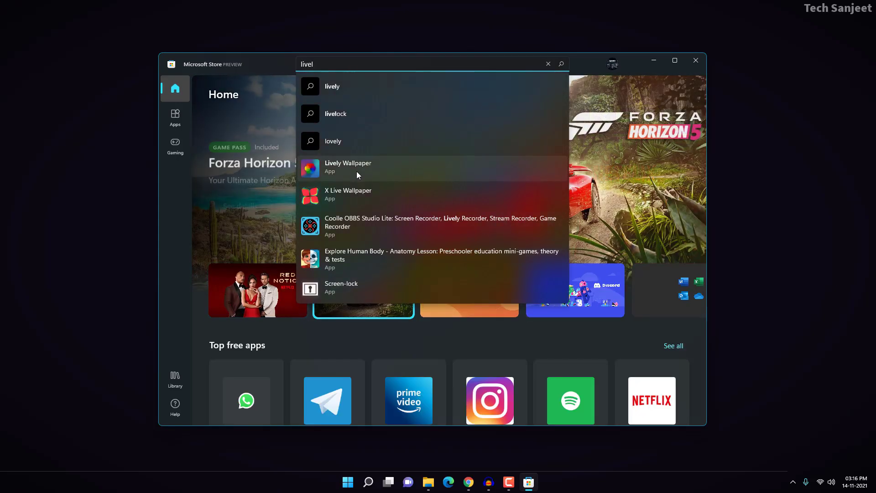
click(357, 171)
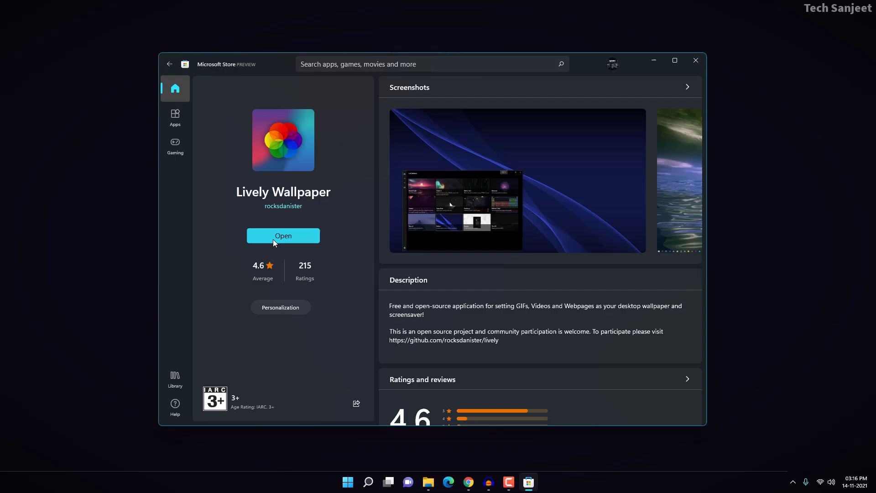
Close the Store, open Lively from the tray and apply Fluids v2, then show the desktop.
click(689, 66)
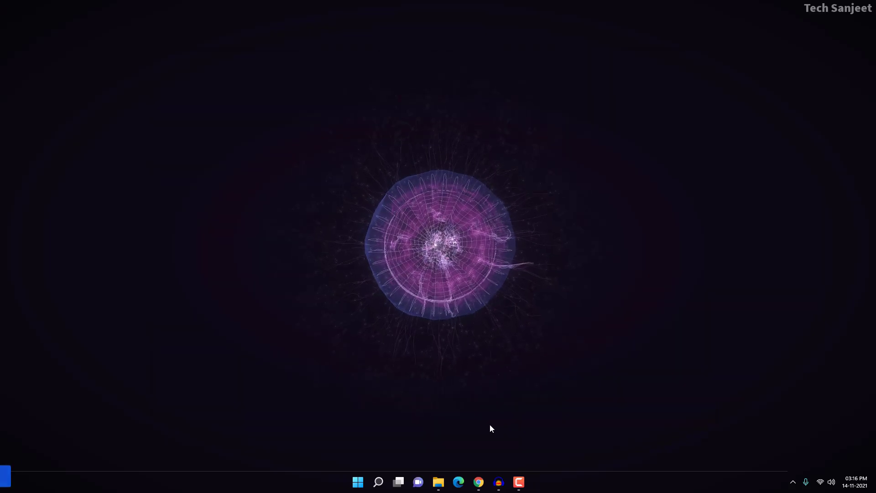
click(792, 482)
click(801, 456)
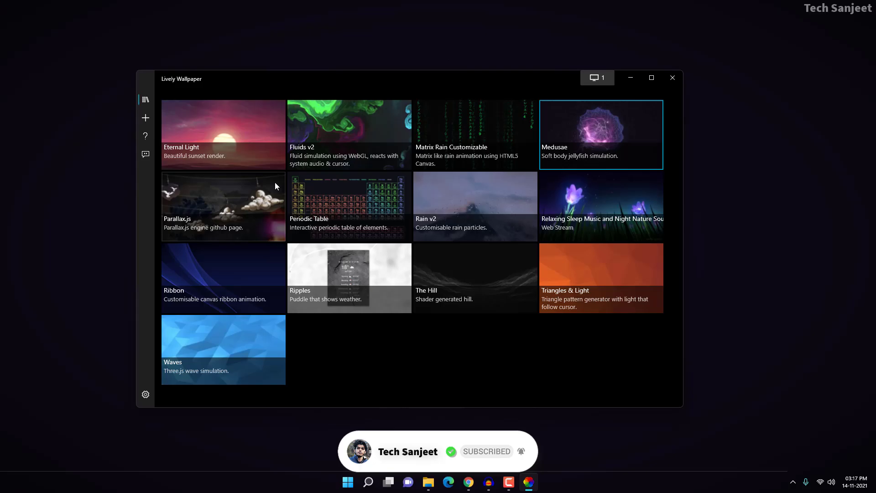
click(334, 131)
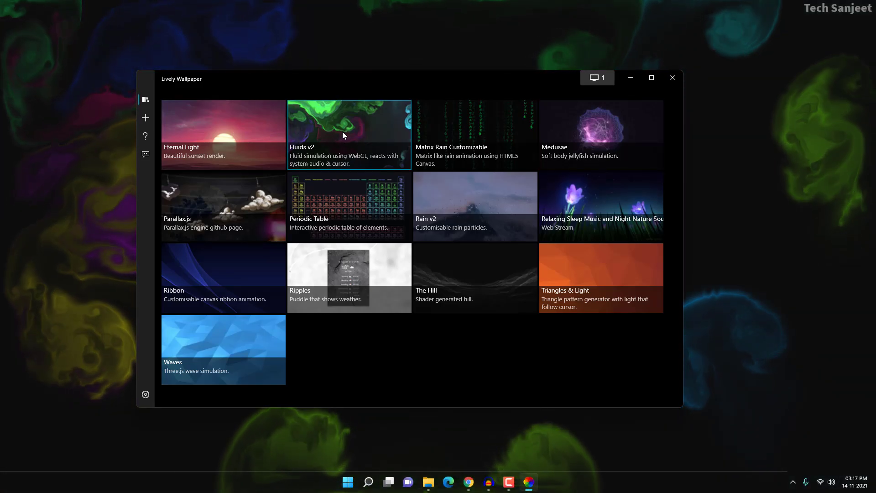
key(super+d)
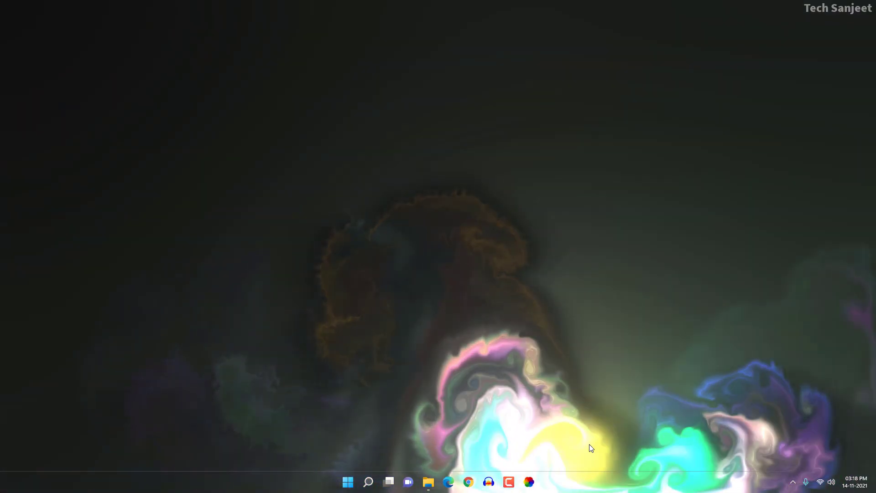
Preview Matrix Rain Customizable, then the Periodic Table wallpaper, on the desktop.
click(528, 481)
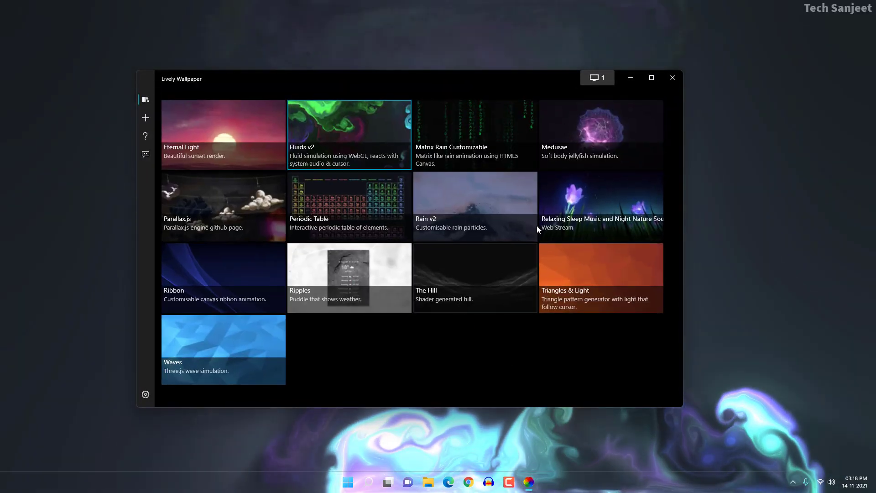
click(481, 122)
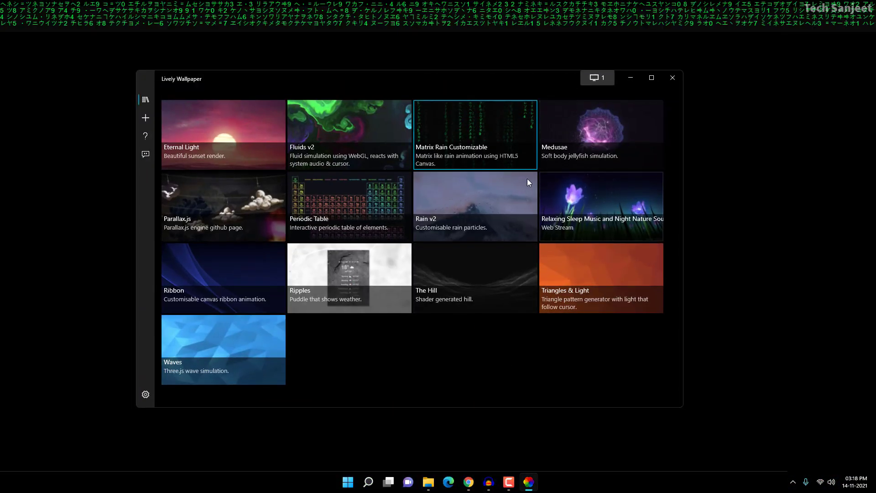
click(623, 80)
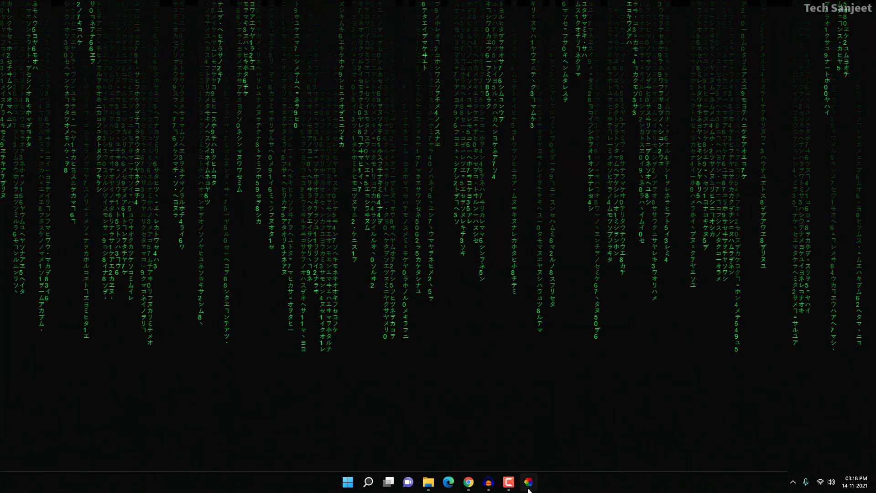
click(529, 481)
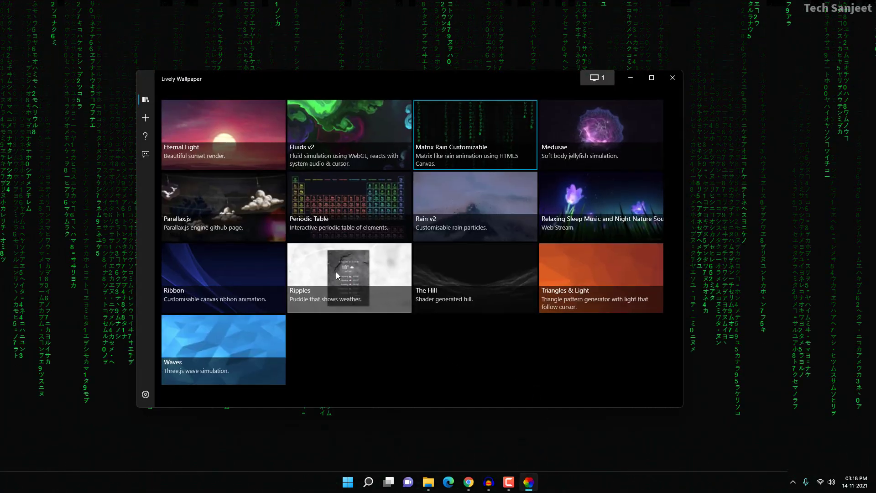
click(313, 207)
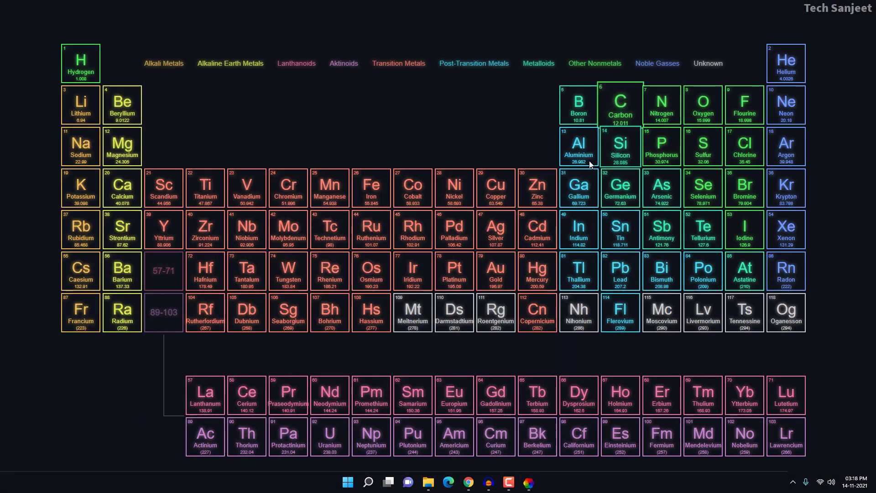
click(632, 79)
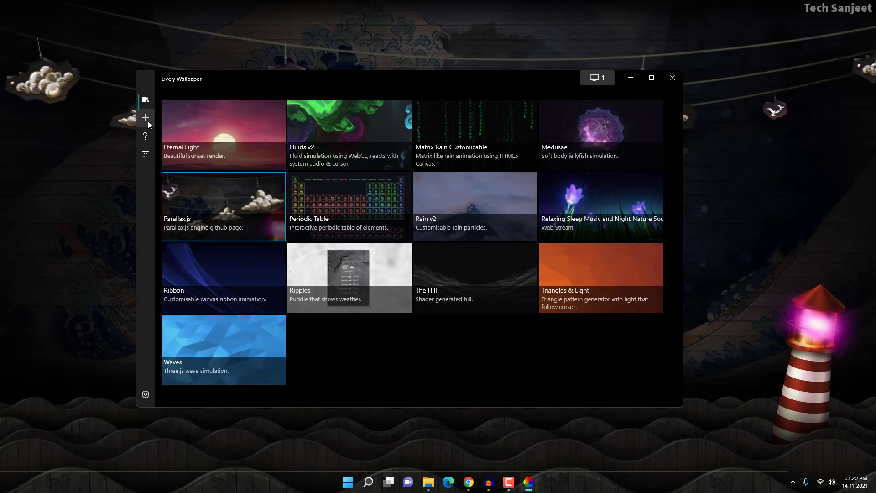
Inspect the YouTube link in the add-wallpaper URL field, then return to the Library.
click(148, 123)
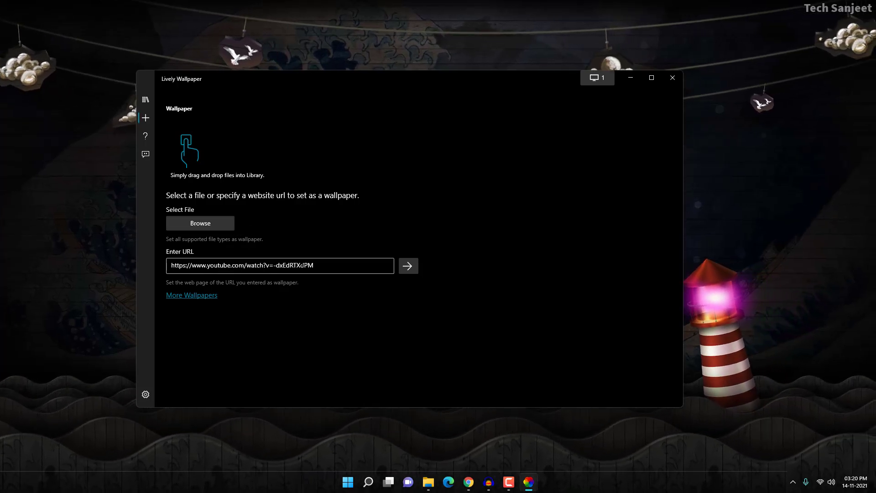
drag(320, 265, 170, 265)
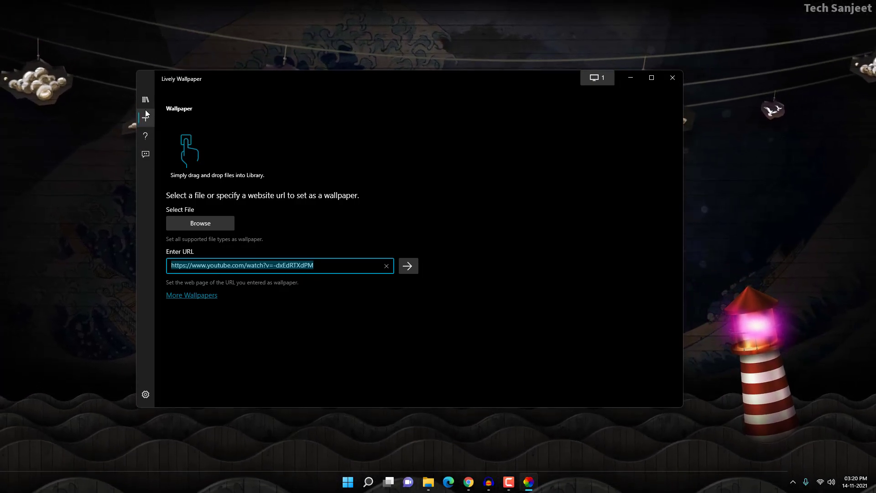
click(146, 96)
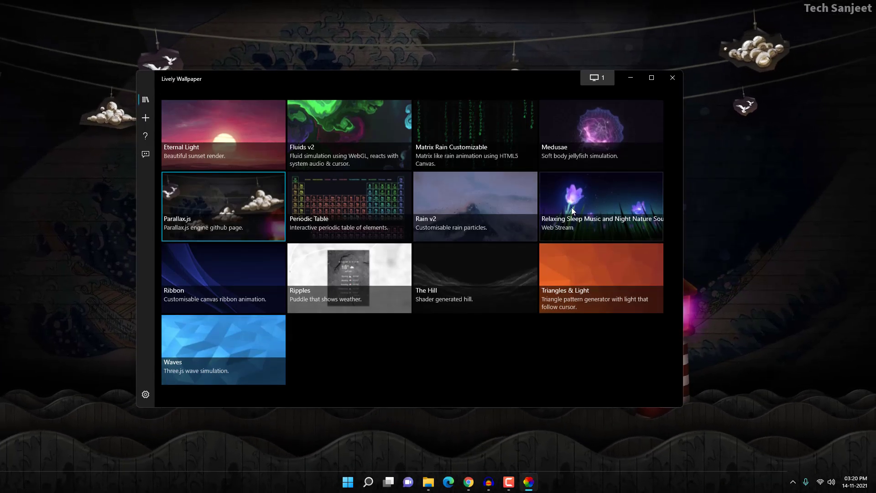
Preview the Relaxing Sleep Music stream wallpaper, then switch back to Fluids v2.
click(598, 206)
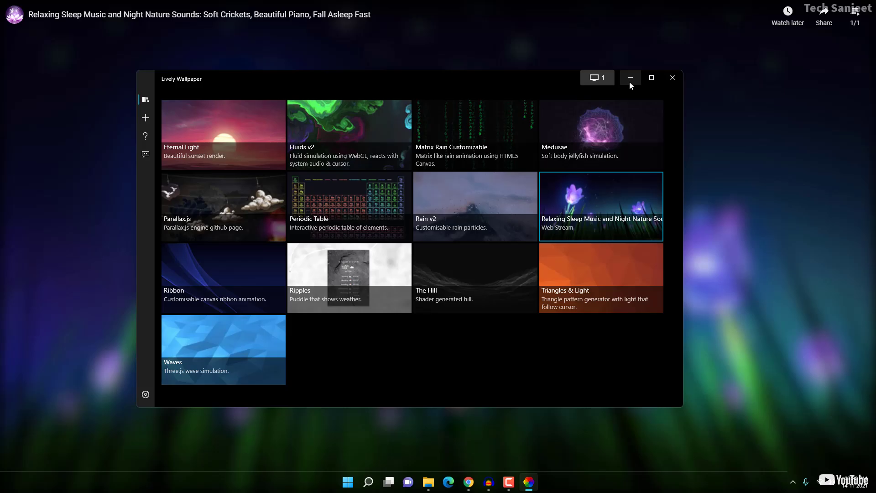
click(630, 82)
click(528, 478)
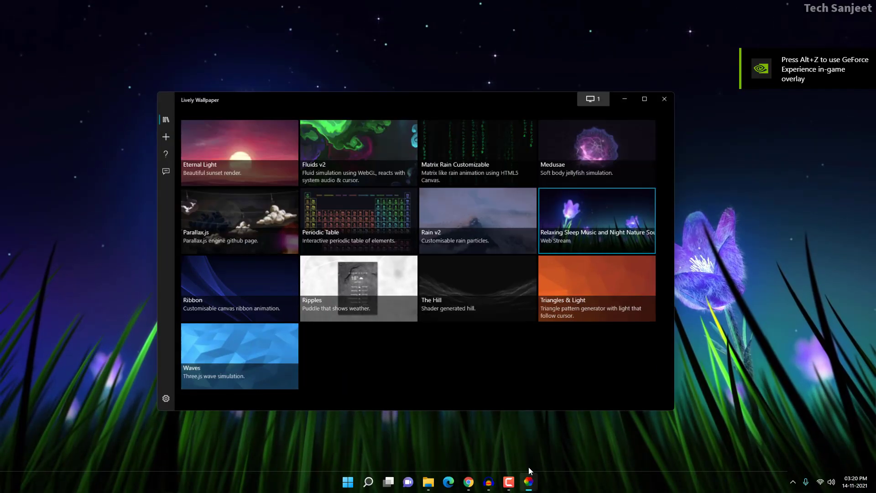
click(351, 142)
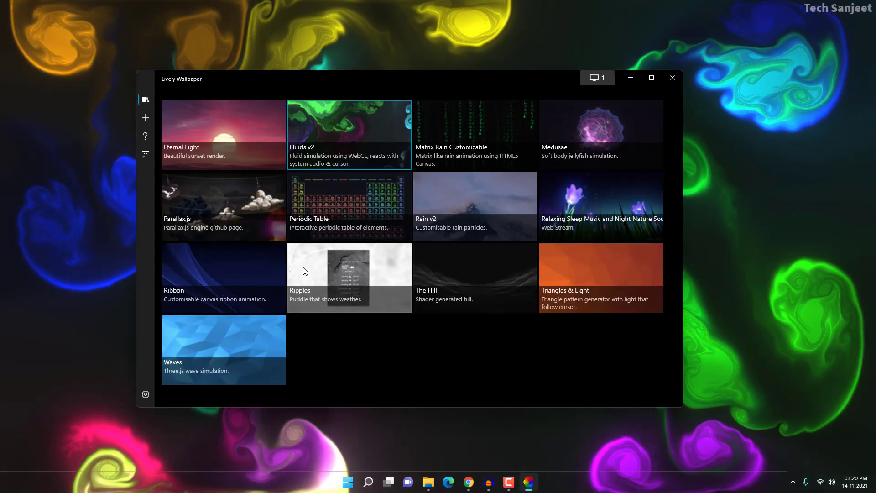
Add the Falling Leaves Fox video from disk as a new wallpaper.
click(145, 117)
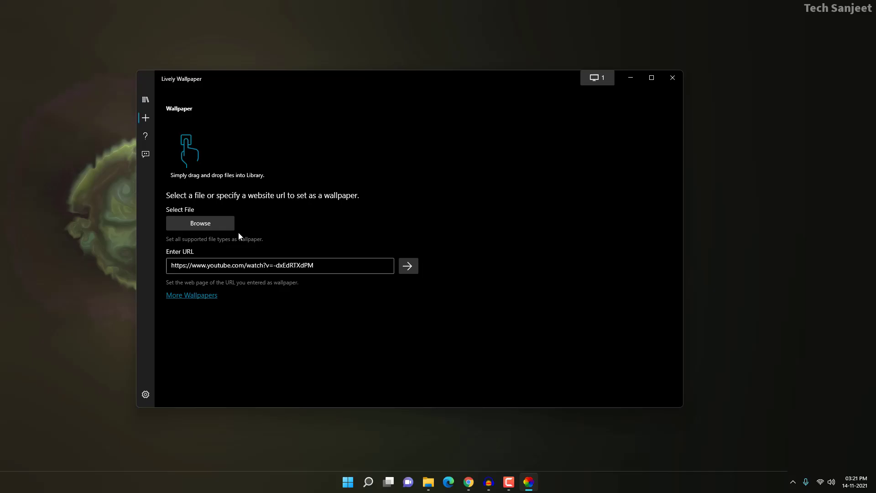
click(229, 226)
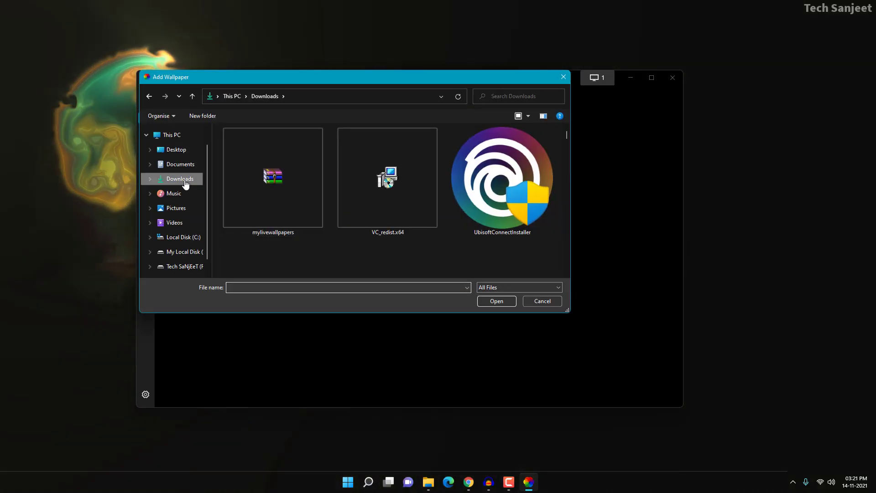
scroll(295, 240, down, 1)
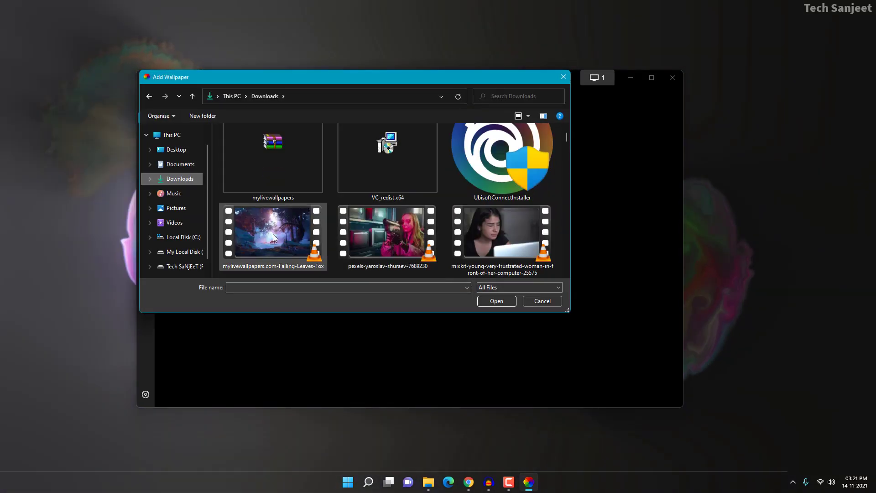
double_click(269, 240)
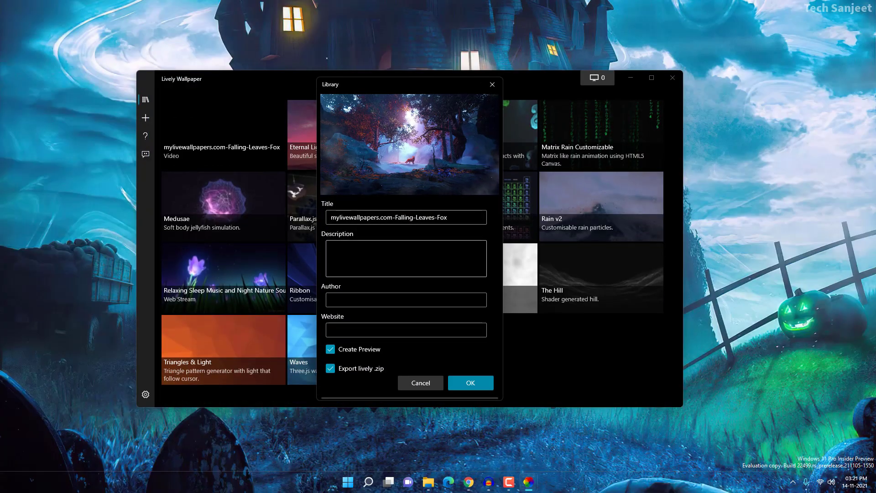
click(475, 382)
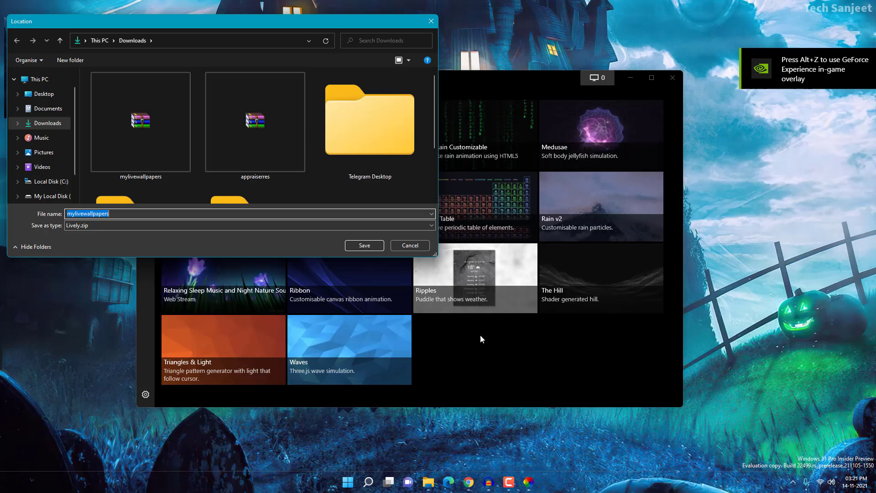
Save the wallpaper file to Downloads, replacing the existing copy, and minimize Lively.
click(364, 245)
click(513, 240)
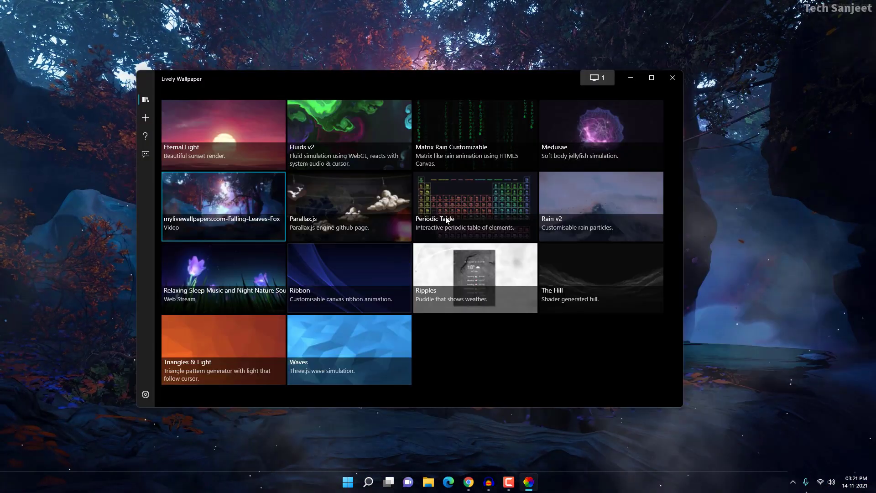
click(630, 77)
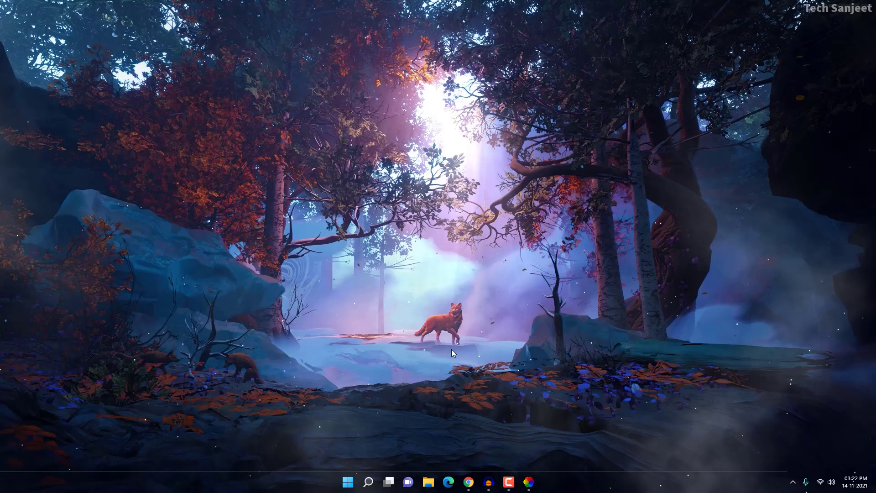
Download the Ragnarok GOW desktop live wallpaper from MyLiveWallpapers.com, then minimize Chrome.
click(469, 482)
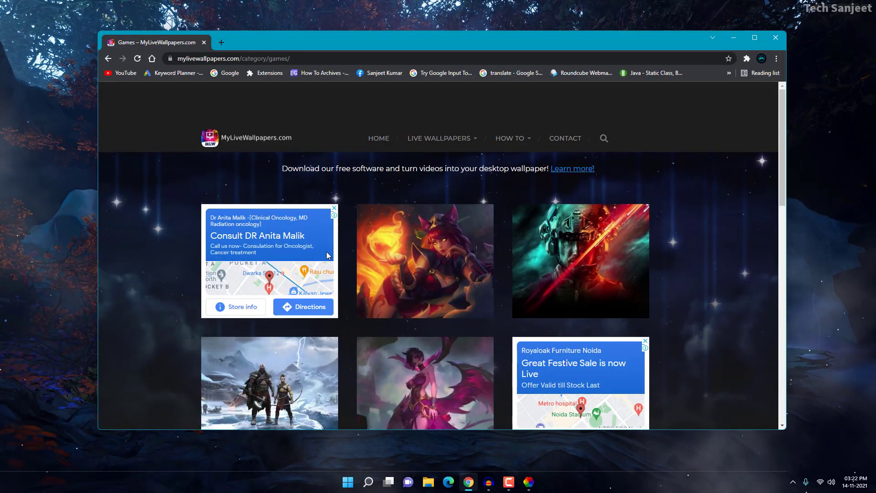
mouse_move(446, 150)
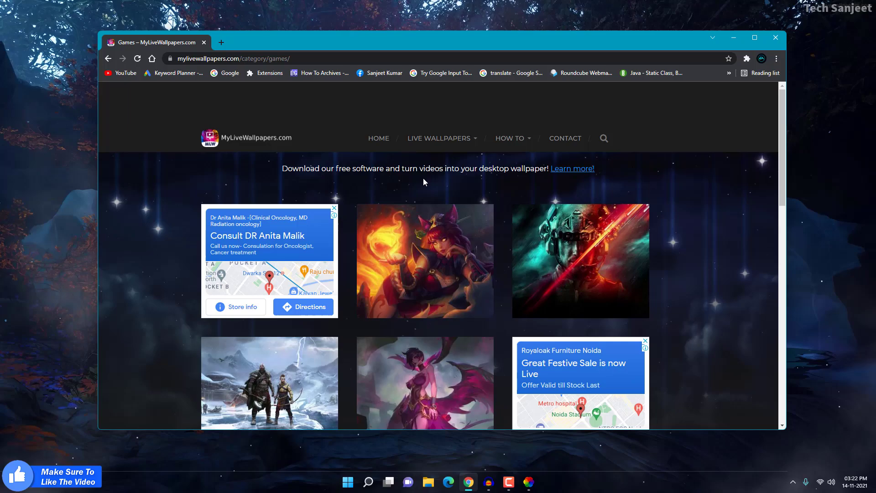
scroll(278, 318, down, 3)
click(273, 279)
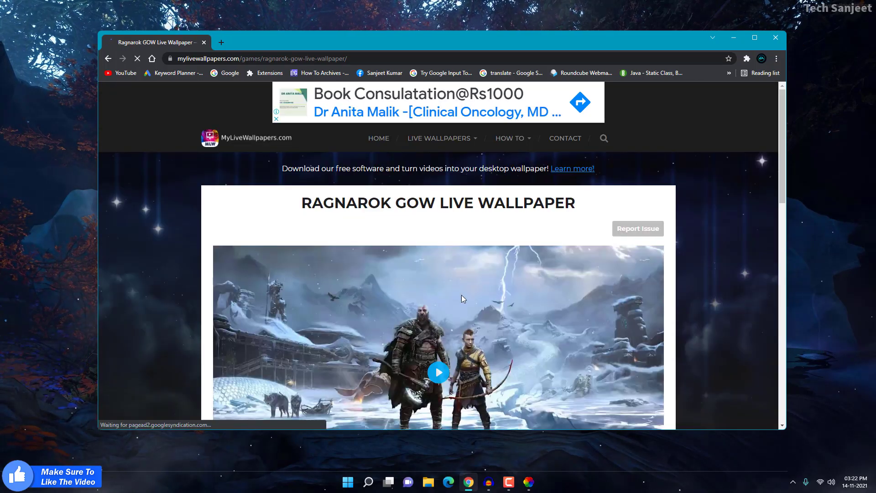
scroll(553, 290, down, 3)
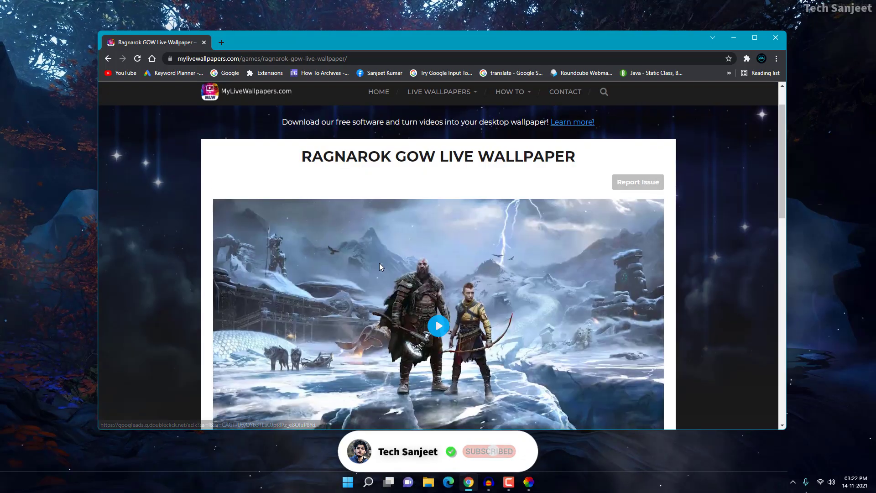
scroll(380, 264, down, 4)
scroll(380, 267, down, 3)
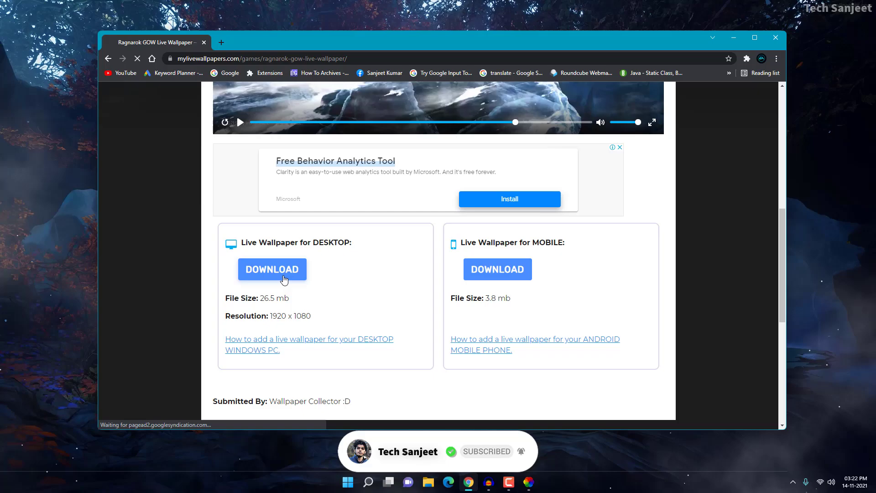
click(284, 279)
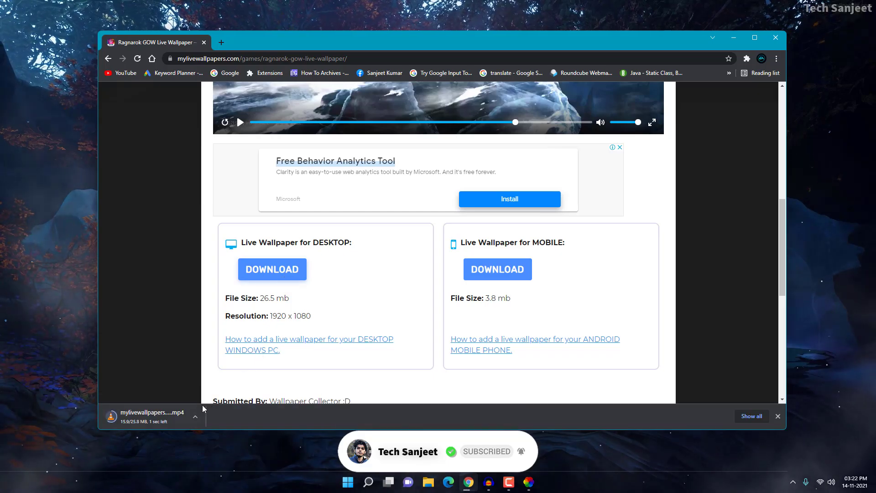
click(734, 39)
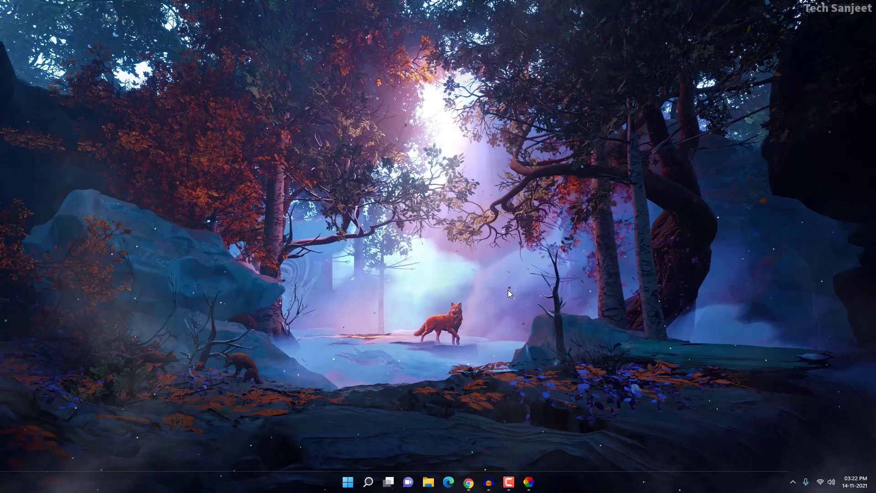
Add the downloaded mylivewallpapers.com-Ragnarok-GOW video to Lively and apply it as wallpaper.
click(527, 481)
click(145, 117)
click(215, 221)
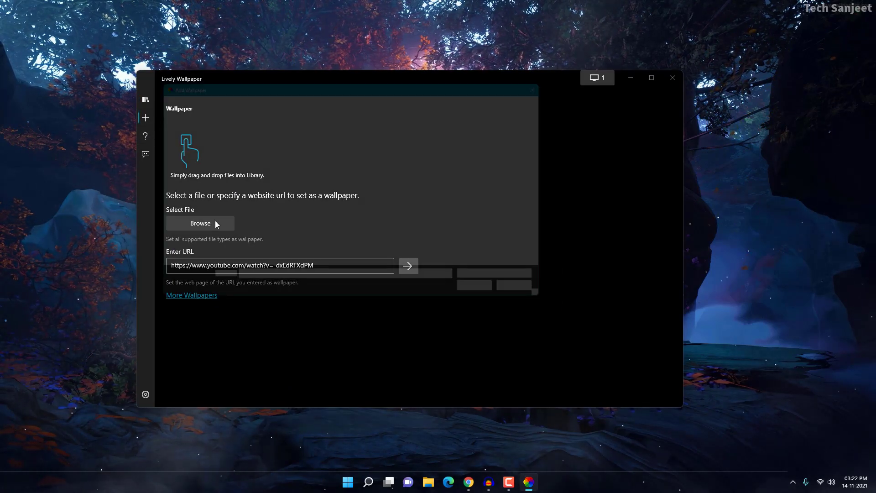
double_click(273, 180)
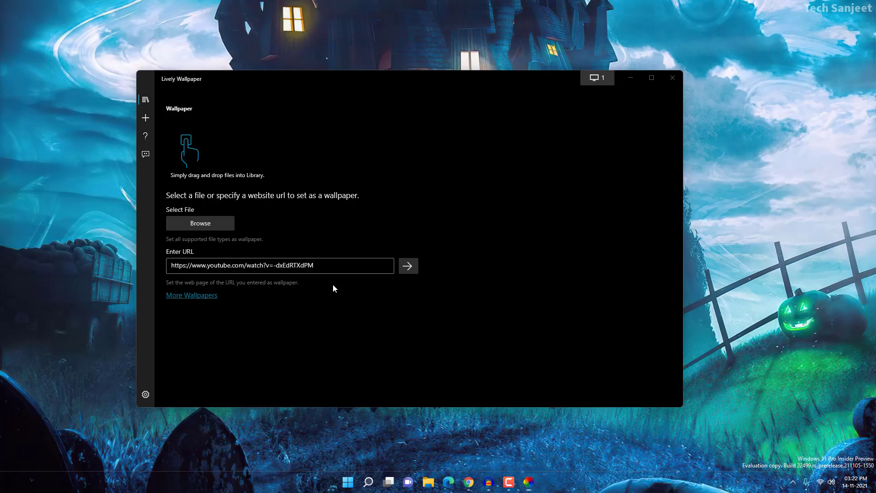
click(472, 382)
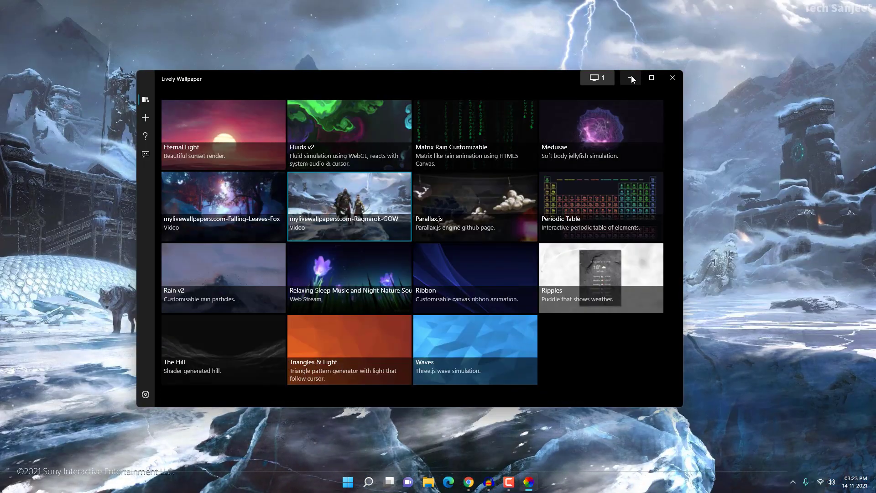
click(632, 77)
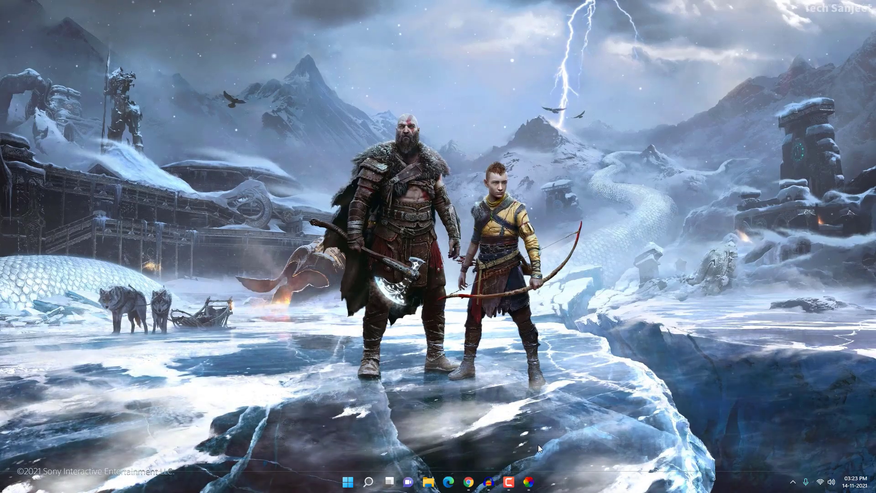
click(528, 482)
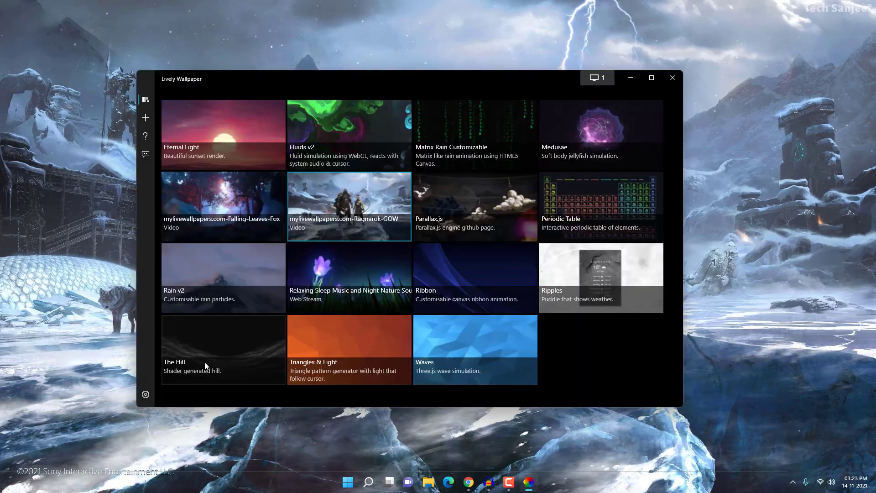
Browse the general settings, keeping English as the language and reviewing theme choices.
click(146, 394)
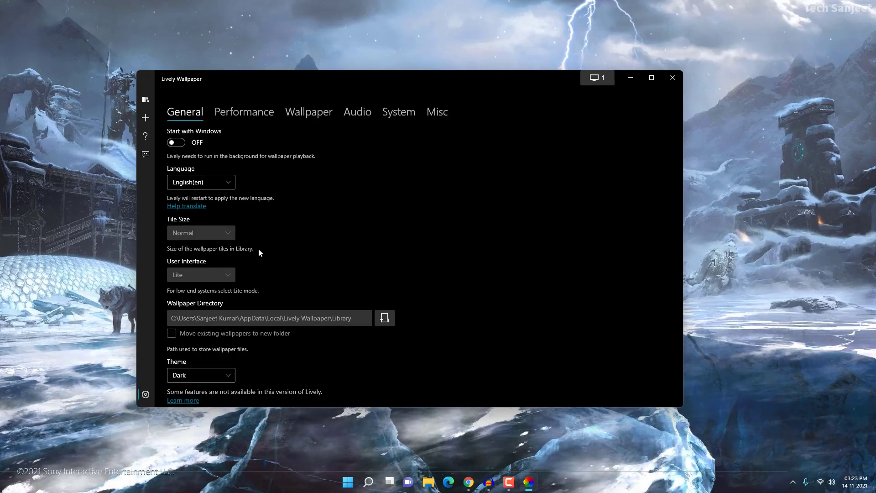
click(226, 182)
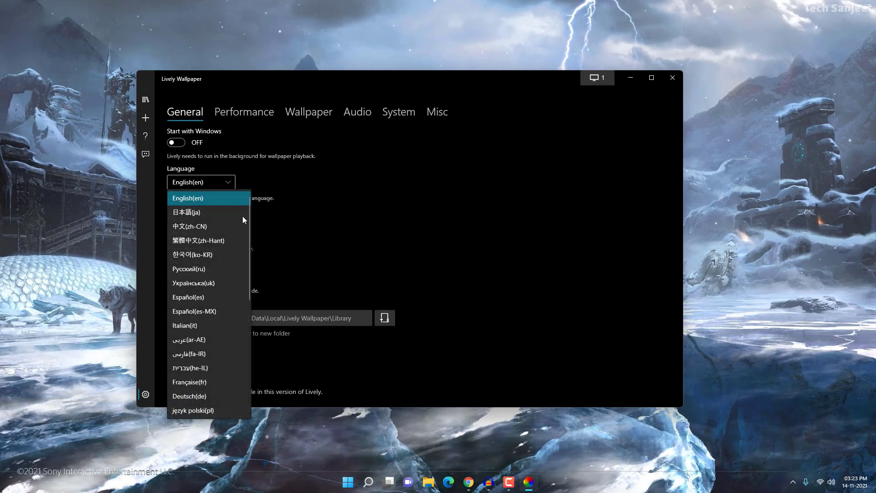
click(208, 198)
click(231, 373)
click(244, 111)
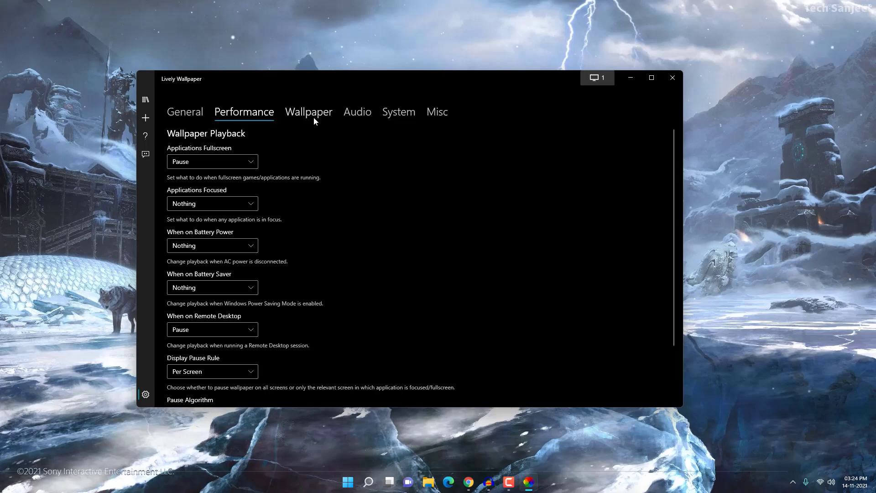
Review the Wallpaper settings' Video Quality and Video Player options without changing them.
click(314, 117)
scroll(311, 287, down, 2)
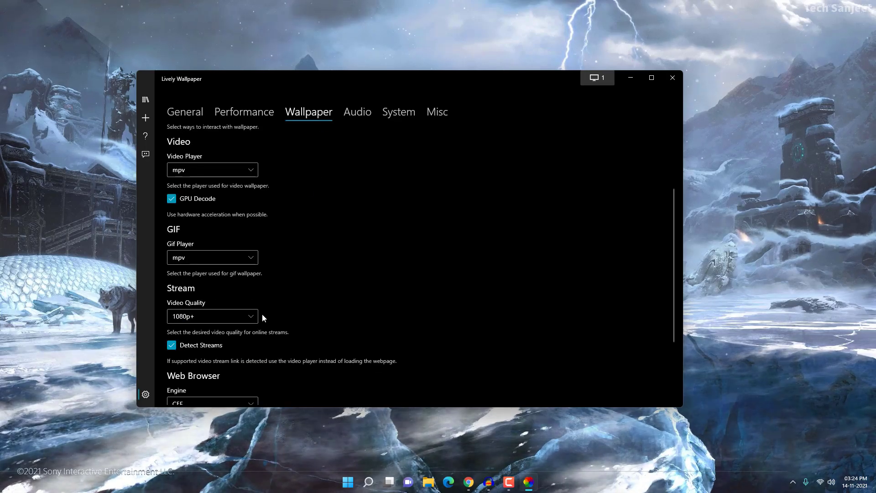
click(248, 316)
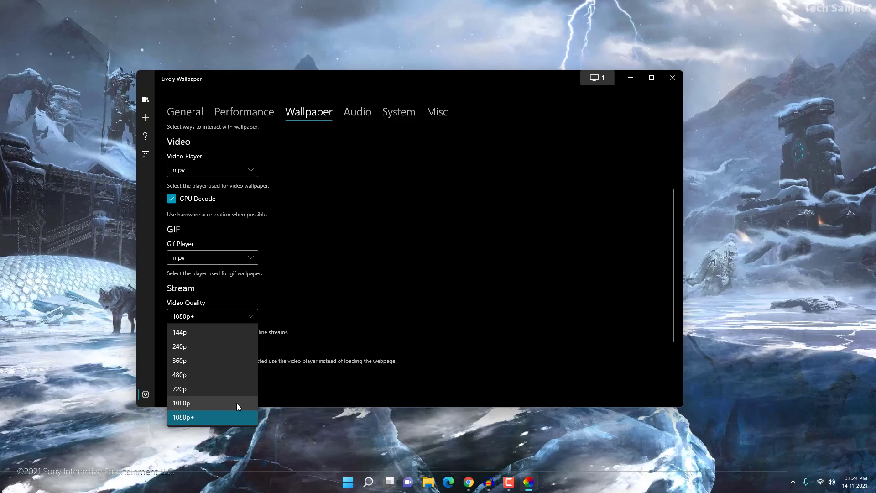
scroll(292, 320, up, 2)
click(246, 214)
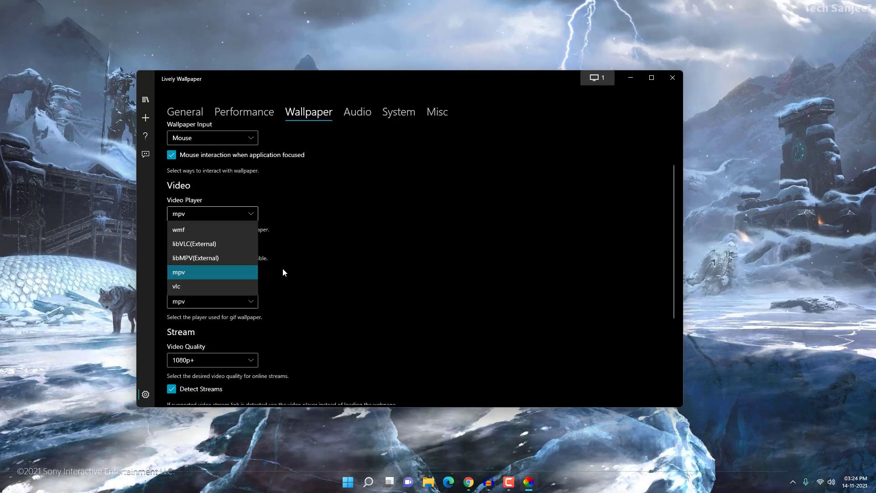
scroll(288, 269, up, 1)
scroll(287, 287, down, 4)
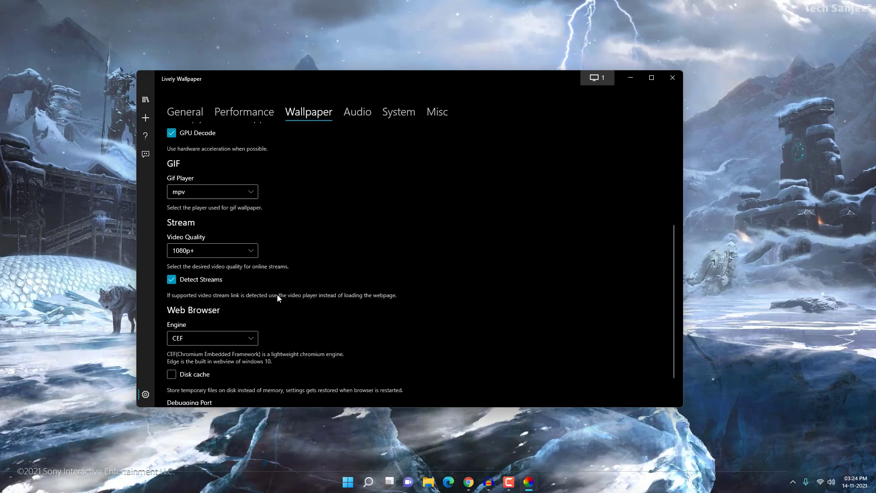
scroll(277, 294, up, 4)
In System settings, try Taskbar Theme Wallpaper, then set it to Clear.
click(363, 118)
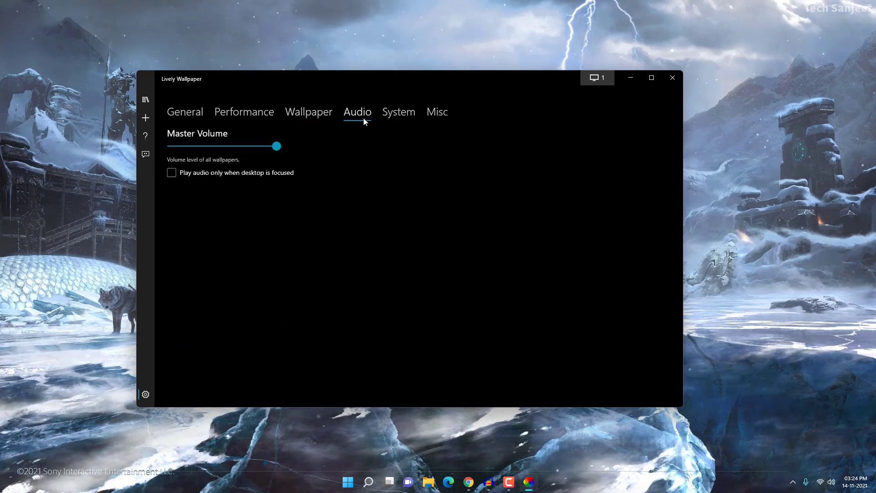
click(397, 113)
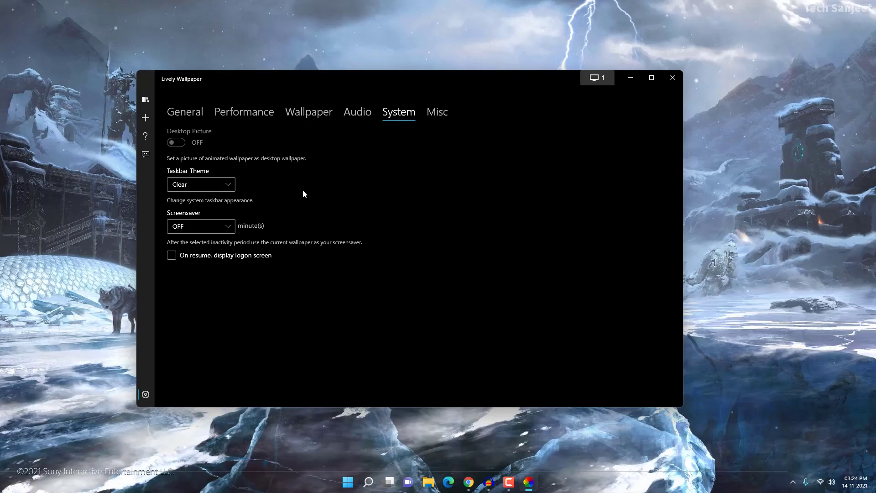
click(229, 185)
click(198, 259)
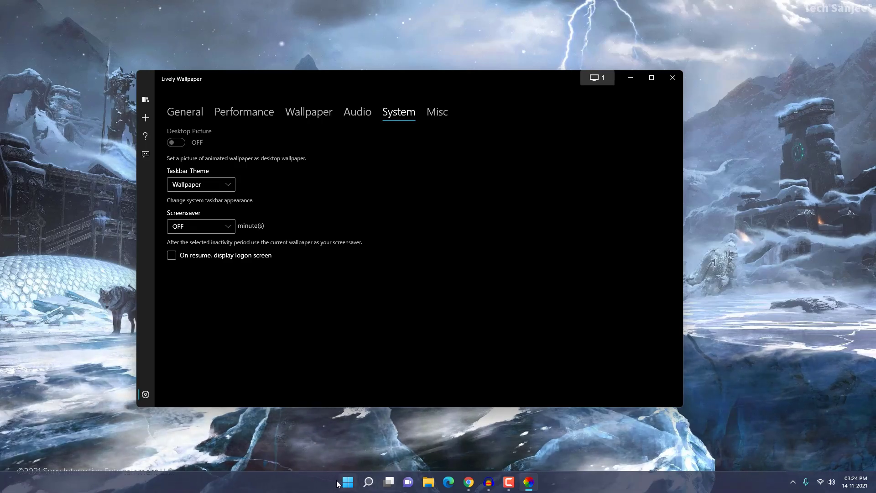
click(223, 188)
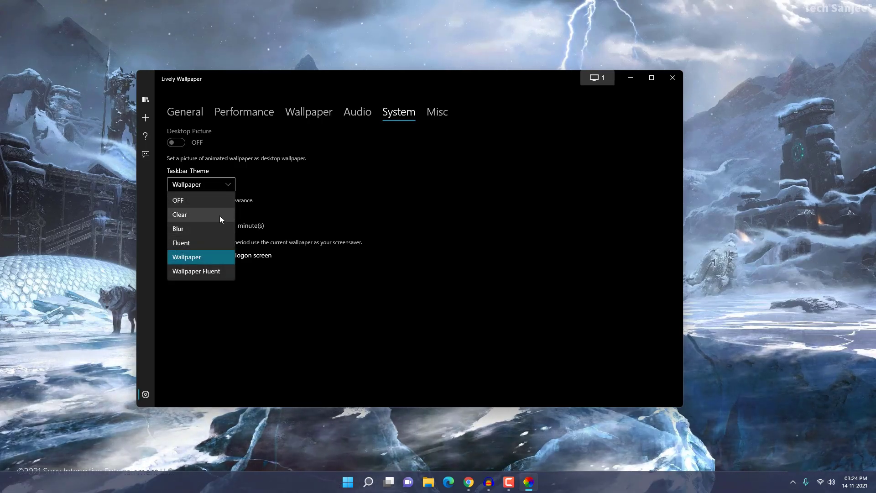
click(220, 215)
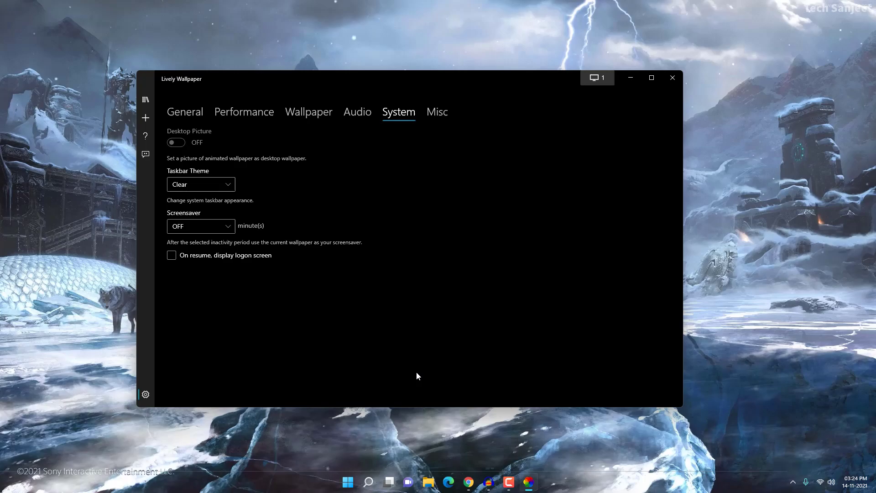